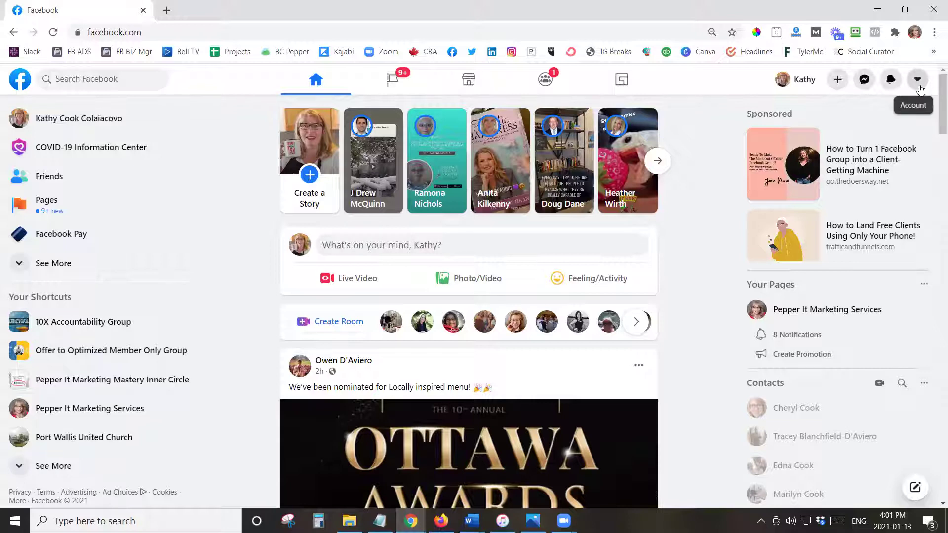
Step: Browse the account menu's managed pages list and open the Pepper It Marketing Services page
{"action": "left_click", "coordinate": [918, 79]}
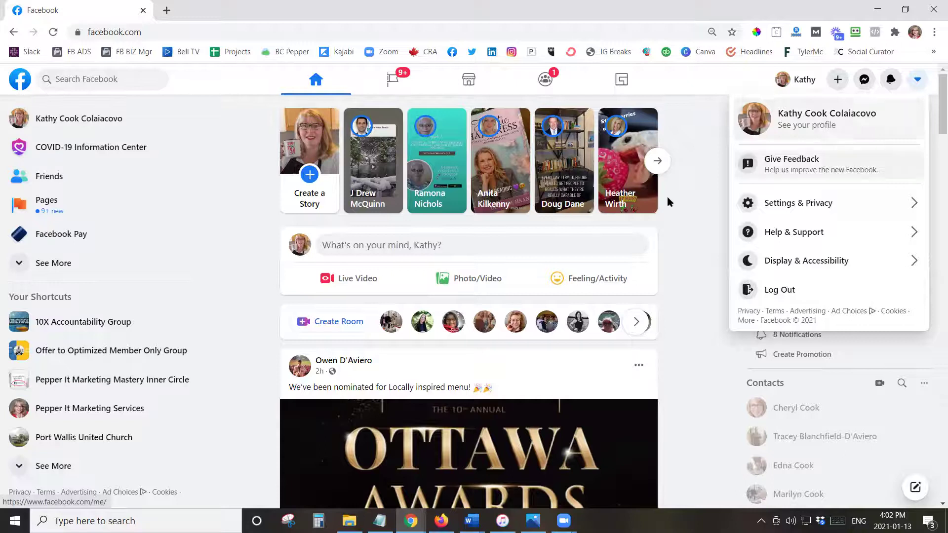
{"action": "left_click", "coordinate": [689, 237]}
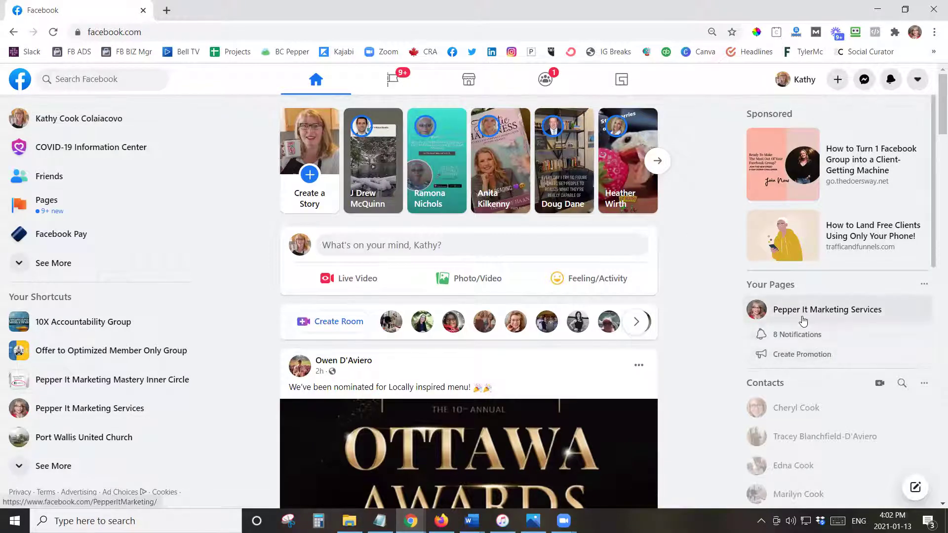
{"action": "left_click", "coordinate": [923, 287]}
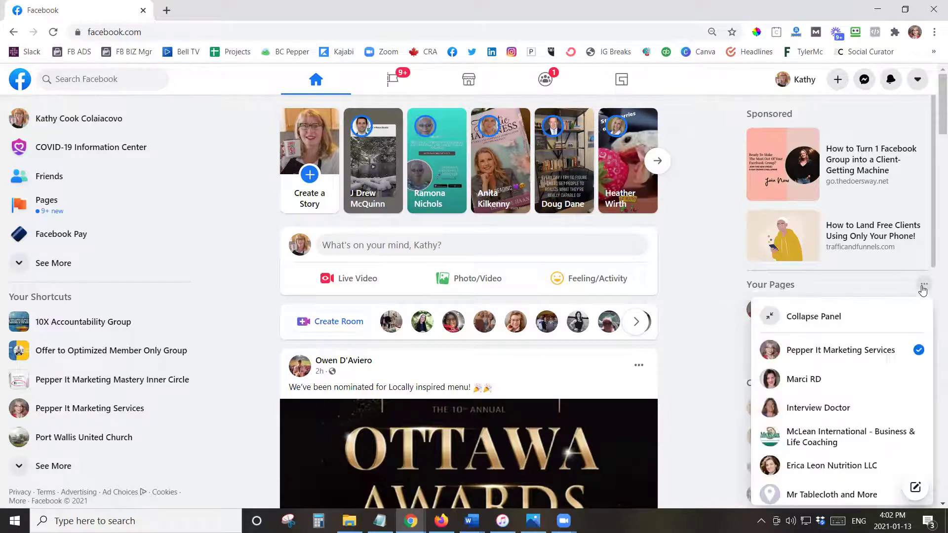
{"action": "scroll", "coordinate": [832, 395], "scroll_direction": "down", "scroll_amount": 3}
{"action": "scroll", "coordinate": [831, 395], "scroll_direction": "down", "scroll_amount": 2}
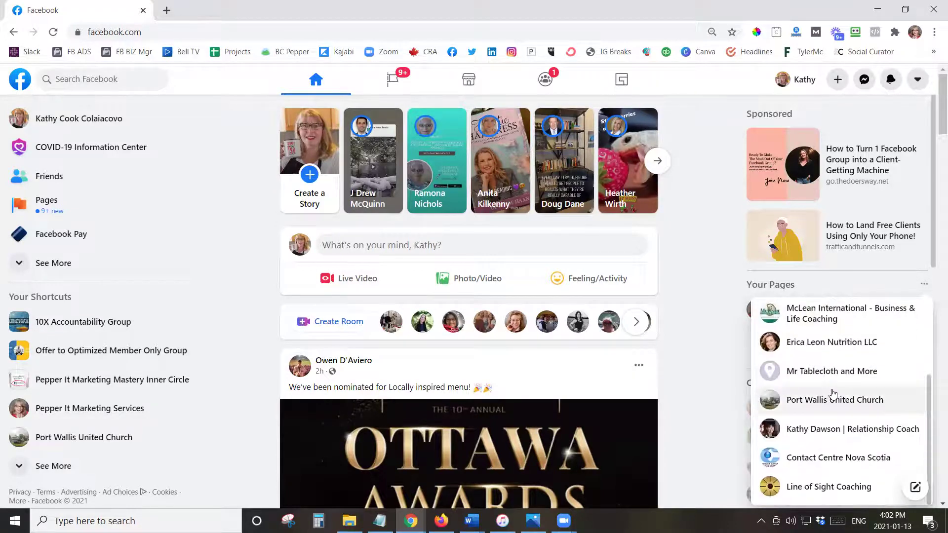
{"action": "left_click", "coordinate": [715, 376]}
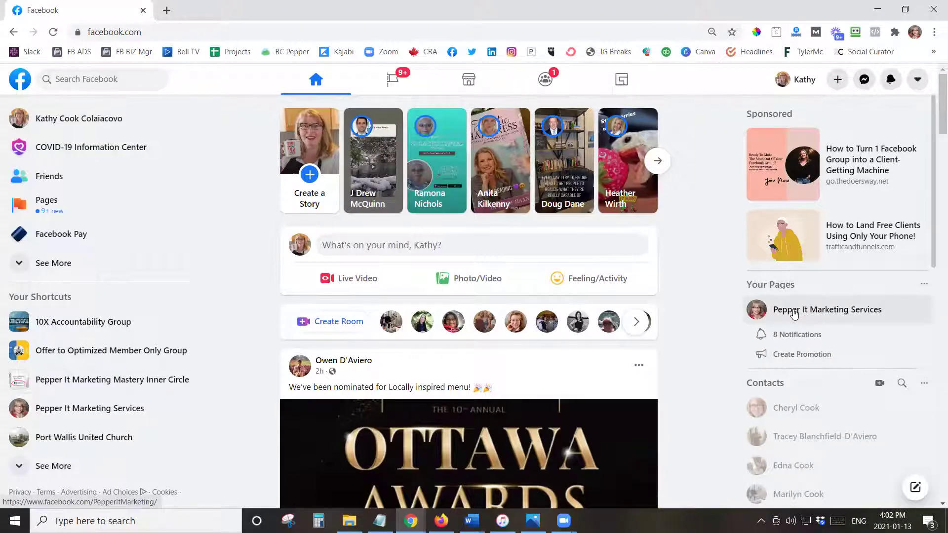
{"action": "left_click", "coordinate": [796, 310]}
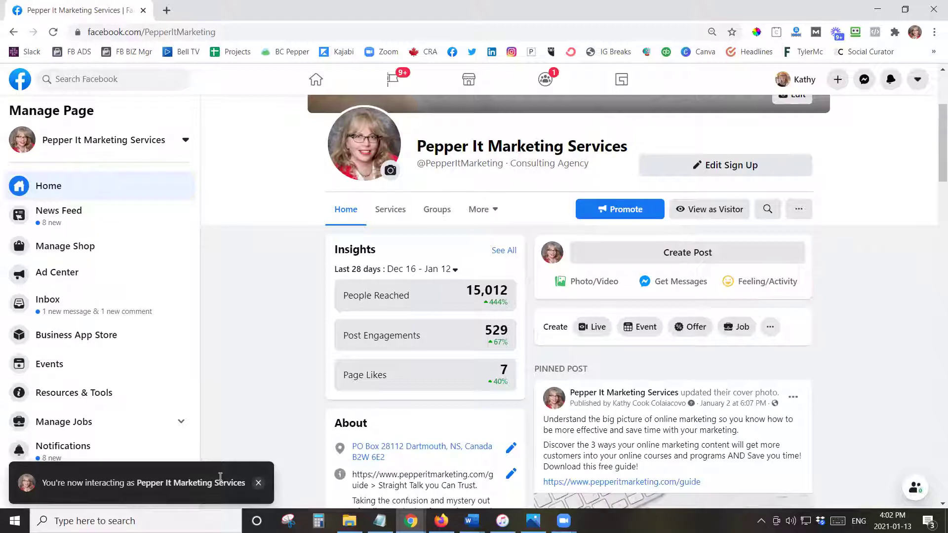
Step: Back on the home feed, open Pages, list all managed pages, then collapse Your 22 Pages
{"action": "left_click", "coordinate": [14, 32]}
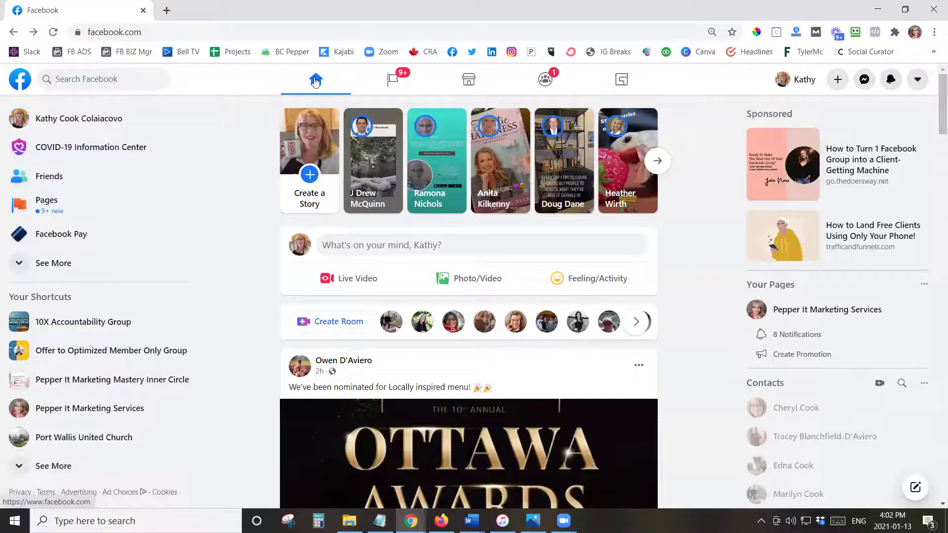
{"action": "left_click", "coordinate": [315, 81]}
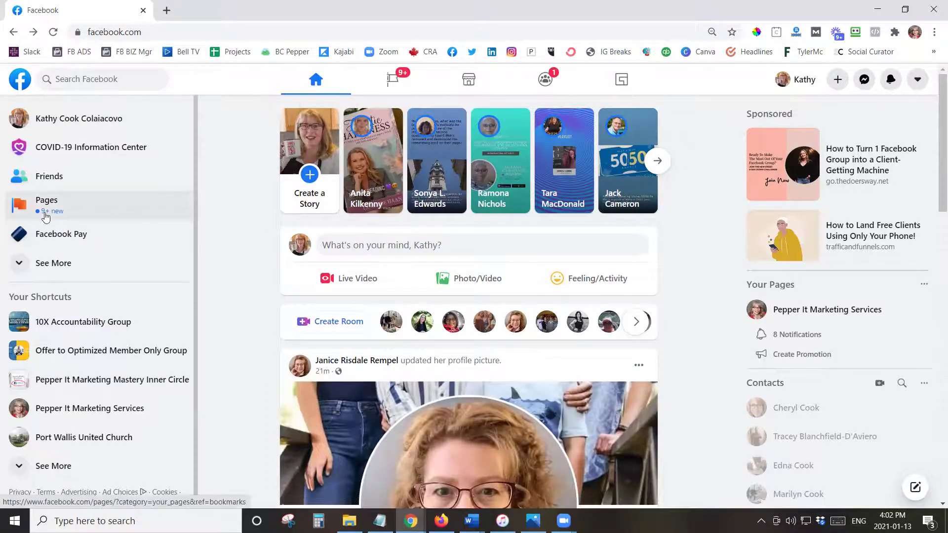
{"action": "left_click", "coordinate": [40, 202]}
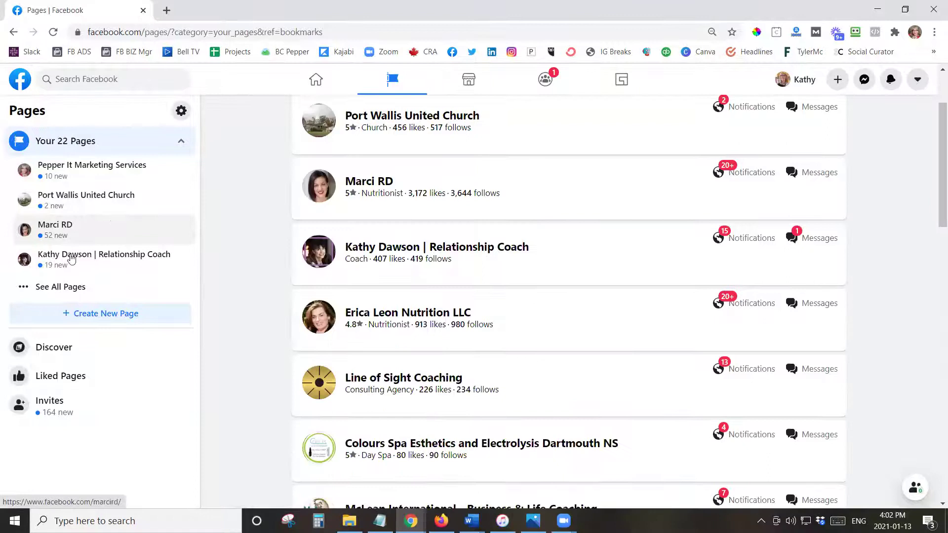
{"action": "left_click", "coordinate": [60, 286]}
{"action": "scroll", "coordinate": [59, 286], "scroll_direction": "down", "scroll_amount": 5}
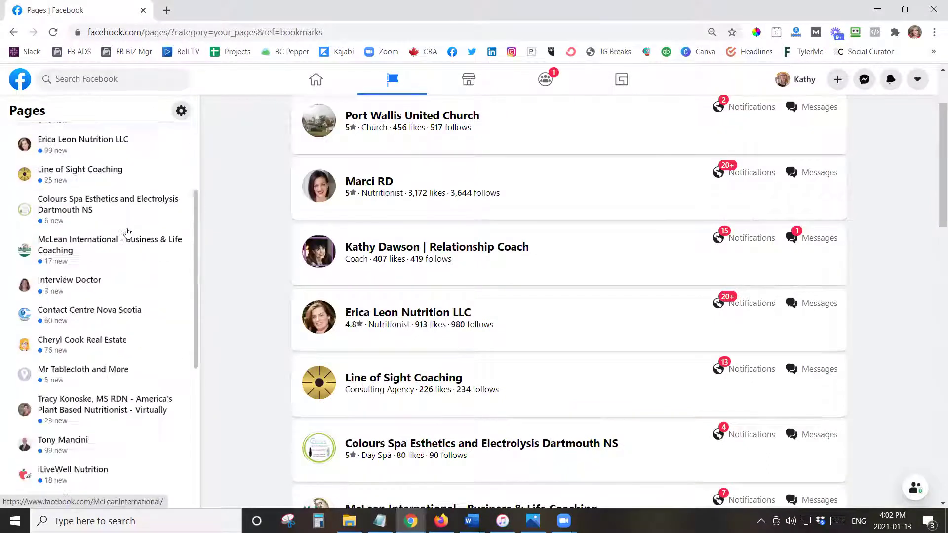
{"action": "scroll", "coordinate": [59, 287], "scroll_direction": "down", "scroll_amount": 5}
{"action": "scroll", "coordinate": [45, 260], "scroll_direction": "down", "scroll_amount": 3}
{"action": "scroll", "coordinate": [716, 228], "scroll_direction": "up", "scroll_amount": 3}
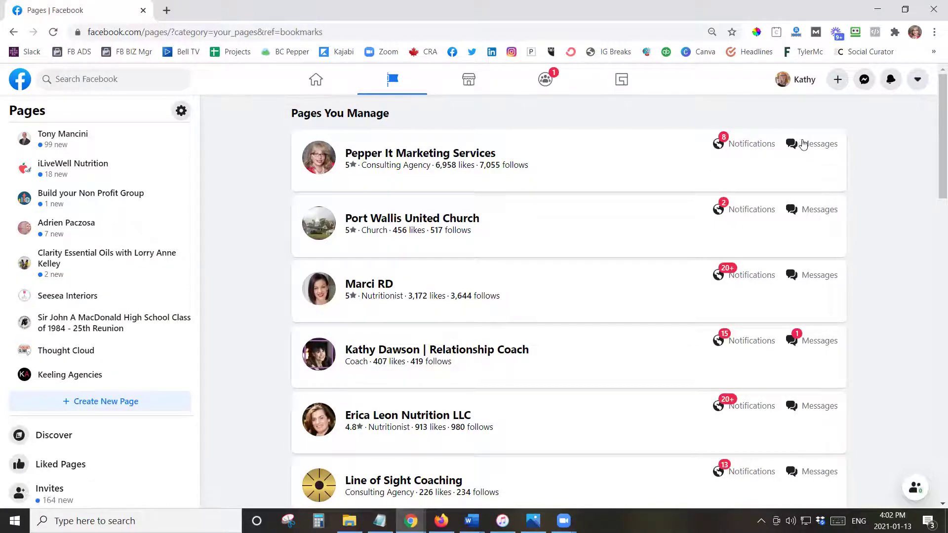
{"action": "scroll", "coordinate": [814, 327], "scroll_direction": "down", "scroll_amount": 1}
{"action": "scroll", "coordinate": [815, 327], "scroll_direction": "down", "scroll_amount": 2}
{"action": "scroll", "coordinate": [803, 292], "scroll_direction": "down", "scroll_amount": 3}
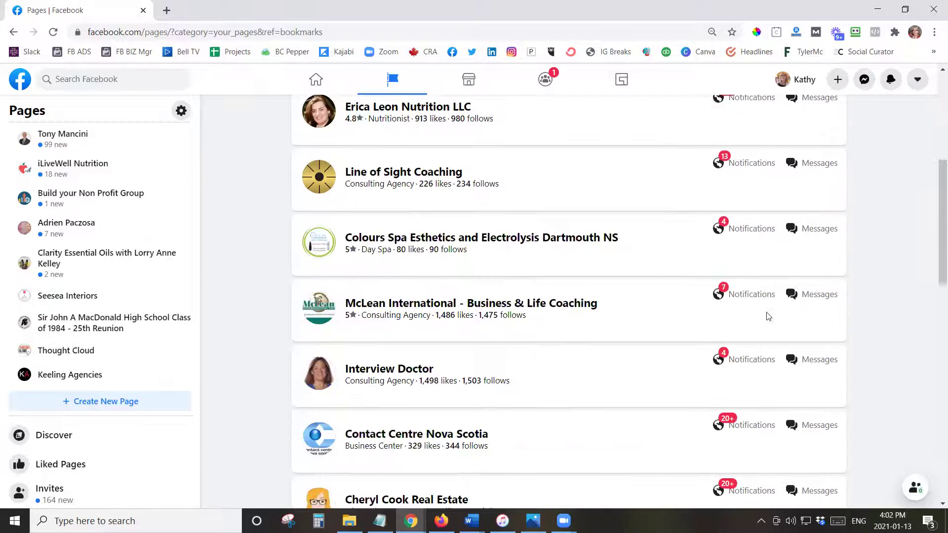
{"action": "scroll", "coordinate": [714, 364], "scroll_direction": "down", "scroll_amount": 5}
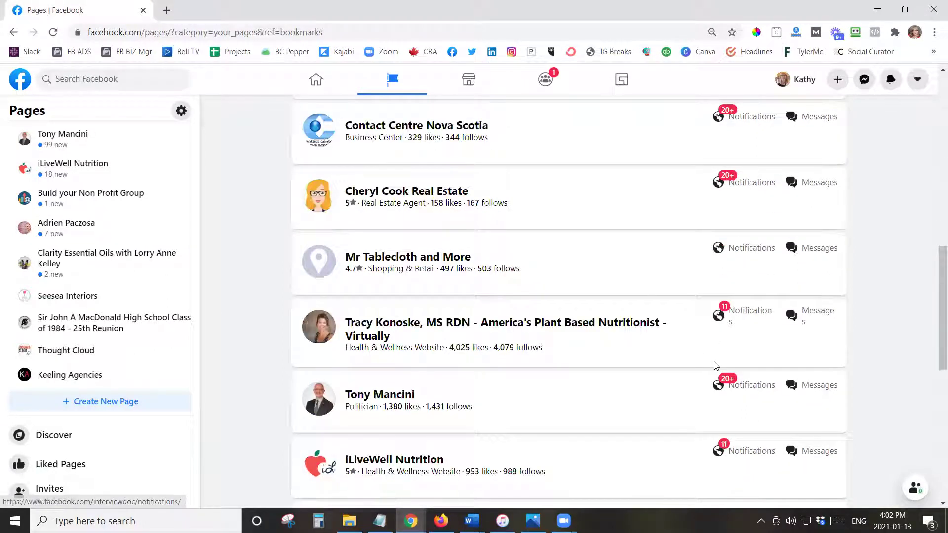
{"action": "scroll", "coordinate": [714, 365], "scroll_direction": "down", "scroll_amount": 3}
{"action": "scroll", "coordinate": [716, 358], "scroll_direction": "up", "scroll_amount": 5}
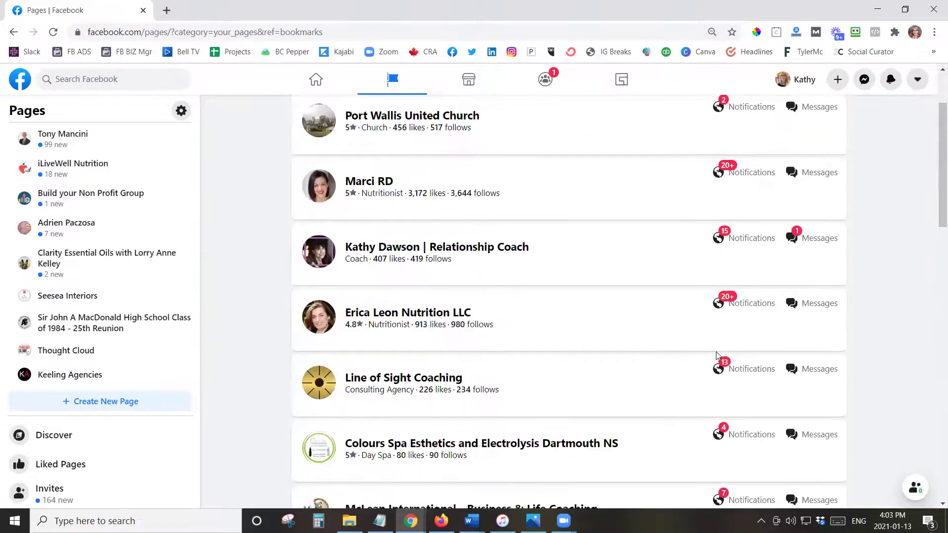
{"action": "scroll", "coordinate": [717, 357], "scroll_direction": "up", "scroll_amount": 3}
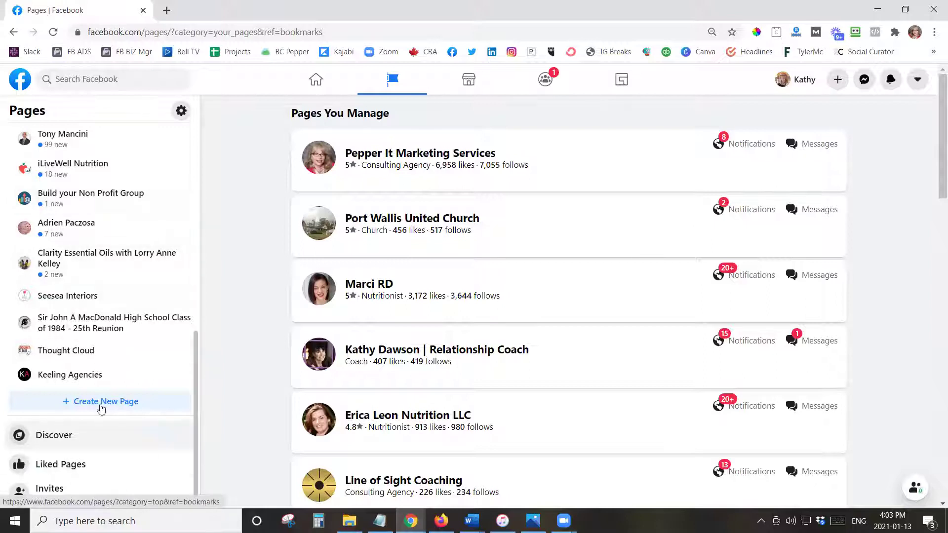
{"action": "scroll", "coordinate": [82, 257], "scroll_direction": "up", "scroll_amount": 5}
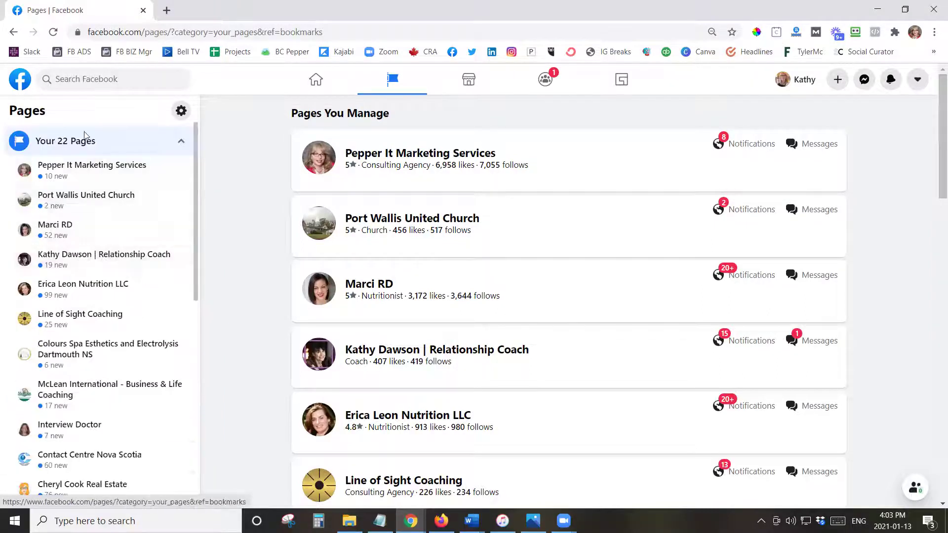
{"action": "left_click", "coordinate": [179, 142]}
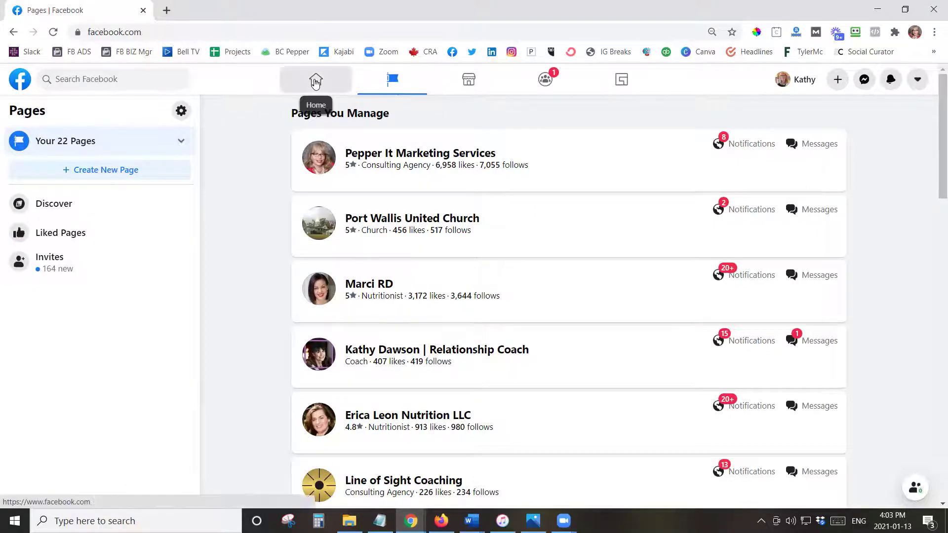
Step: Go to the home feed and expand Your Shortcuts with See More
{"action": "left_click", "coordinate": [315, 82]}
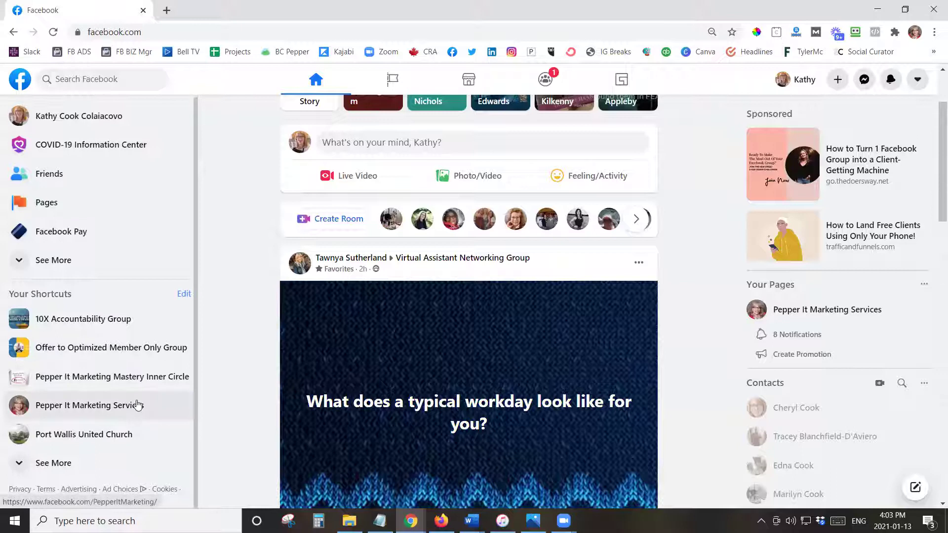
{"action": "mouse_move", "coordinate": [100, 319]}
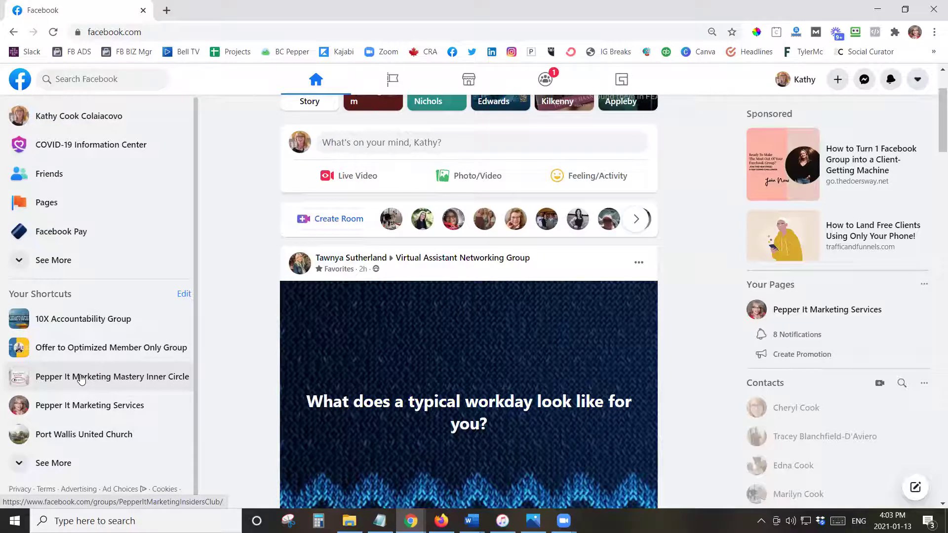
{"action": "left_click", "coordinate": [54, 462]}
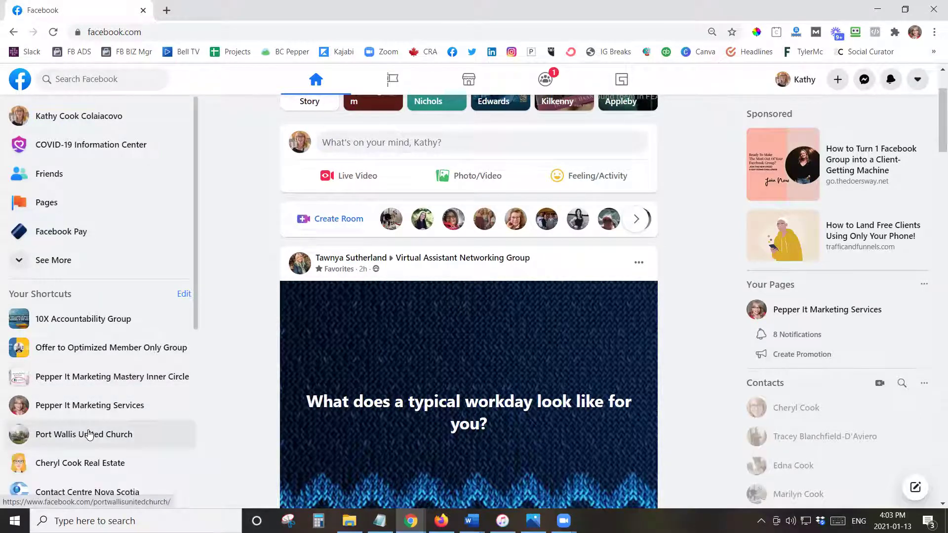
{"action": "scroll", "coordinate": [89, 430], "scroll_direction": "down", "scroll_amount": 3}
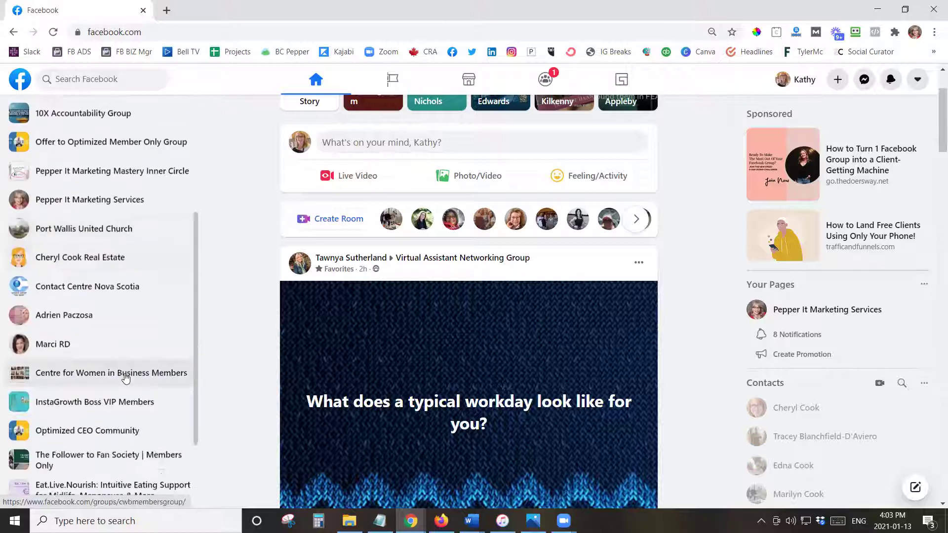
{"action": "scroll", "coordinate": [127, 382], "scroll_direction": "down", "scroll_amount": 4}
{"action": "scroll", "coordinate": [129, 382], "scroll_direction": "up", "scroll_amount": 5}
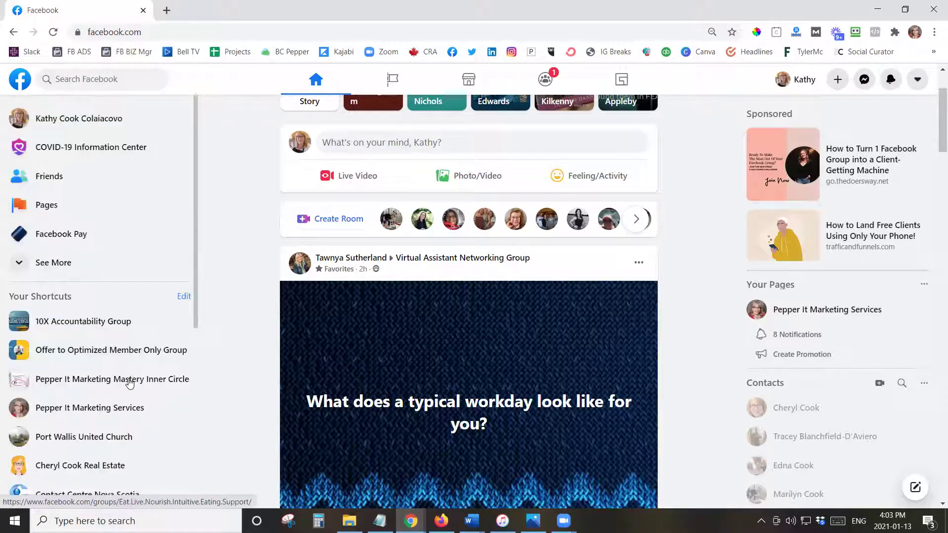
Step: Open and cancel the shortcuts editor, then reopen it and view InstaGrowth Boss VIP Members' sort options unchanged
{"action": "left_click", "coordinate": [184, 296]}
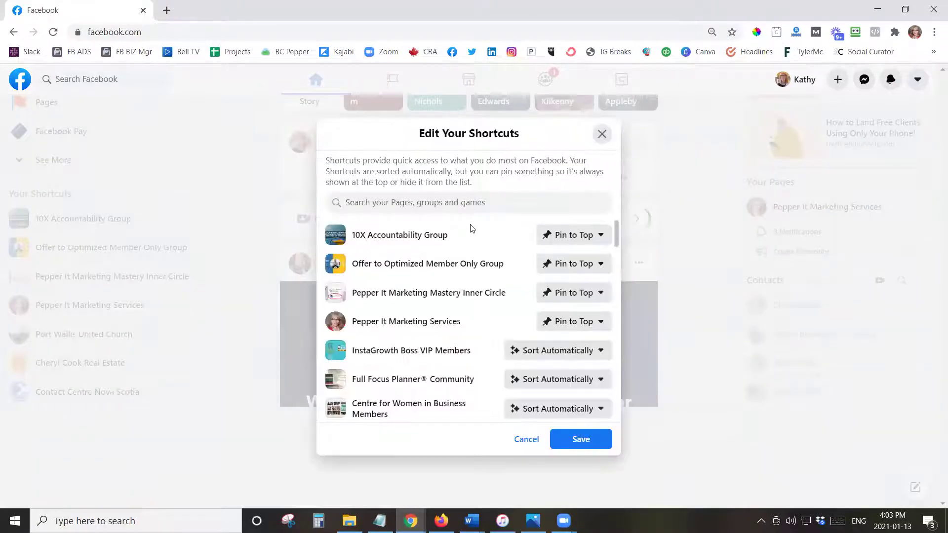
{"action": "scroll", "coordinate": [475, 282], "scroll_direction": "down", "scroll_amount": 1}
{"action": "scroll", "coordinate": [475, 296], "scroll_direction": "down", "scroll_amount": 5}
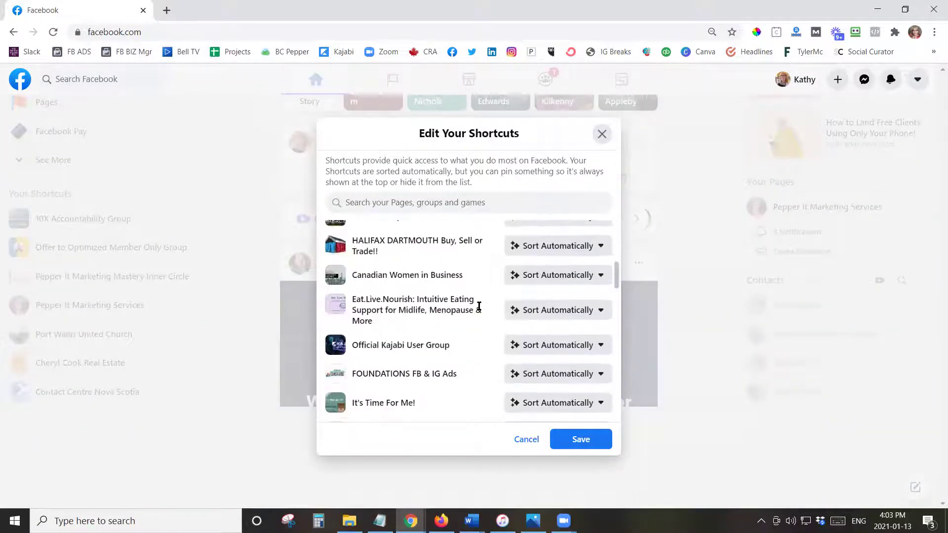
{"action": "scroll", "coordinate": [477, 311], "scroll_direction": "down", "scroll_amount": 5}
{"action": "scroll", "coordinate": [478, 333], "scroll_direction": "down", "scroll_amount": 5}
{"action": "scroll", "coordinate": [478, 360], "scroll_direction": "down", "scroll_amount": 5}
{"action": "scroll", "coordinate": [477, 360], "scroll_direction": "down", "scroll_amount": 3}
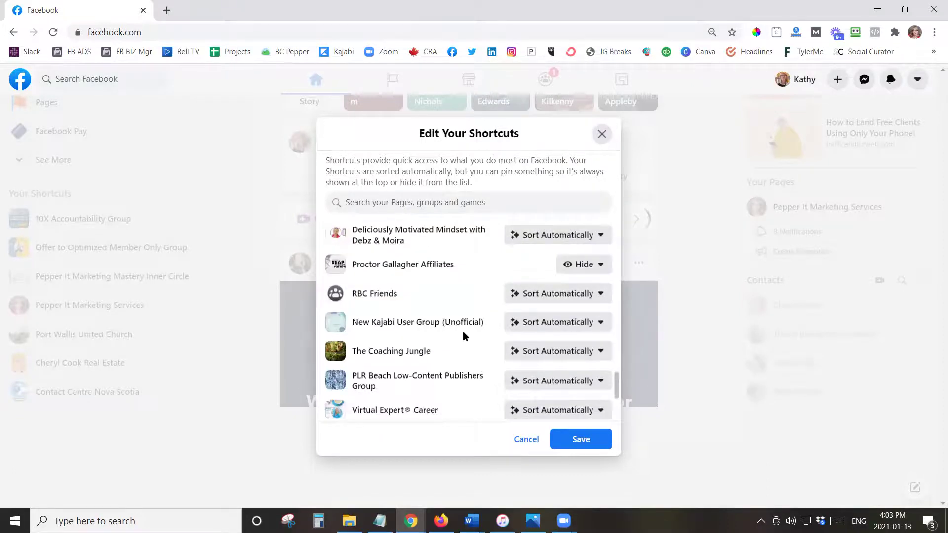
{"action": "scroll", "coordinate": [463, 331], "scroll_direction": "up", "scroll_amount": 5}
{"action": "scroll", "coordinate": [463, 331], "scroll_direction": "up", "scroll_amount": 3}
{"action": "scroll", "coordinate": [463, 331], "scroll_direction": "up", "scroll_amount": 5}
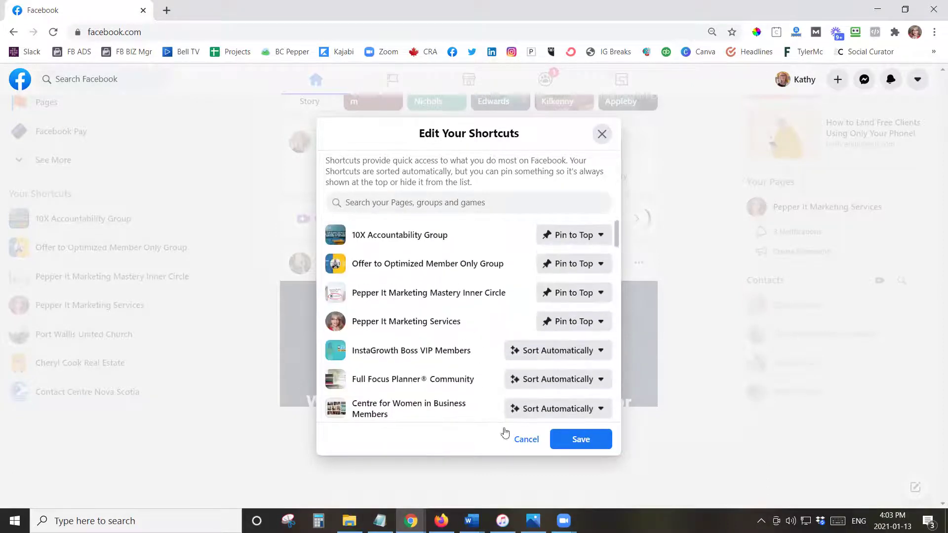
{"action": "left_click", "coordinate": [525, 439]}
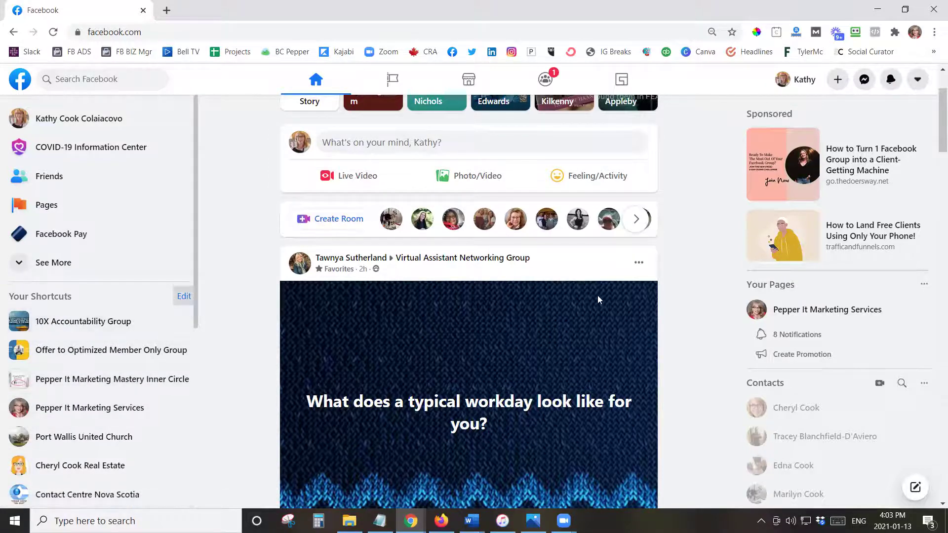
{"action": "left_click", "coordinate": [186, 296]}
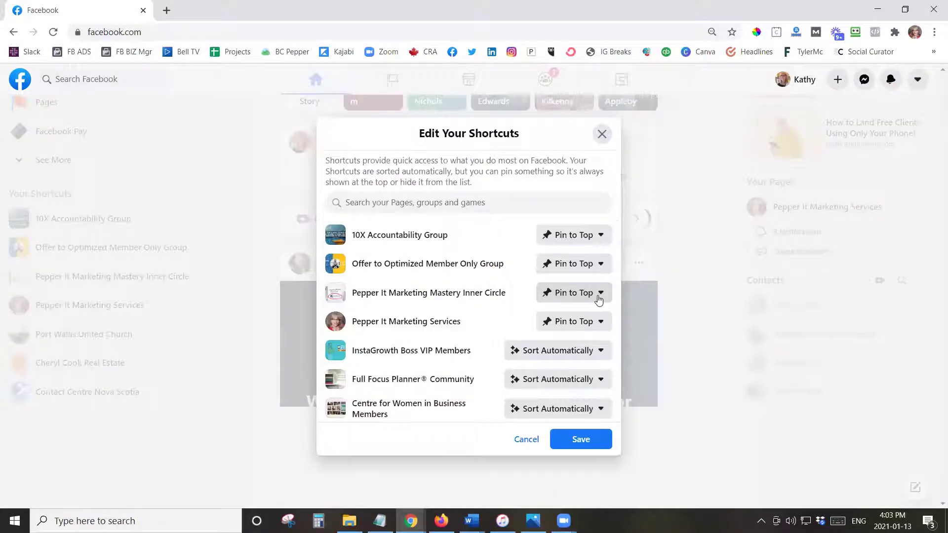
{"action": "left_click", "coordinate": [601, 350]}
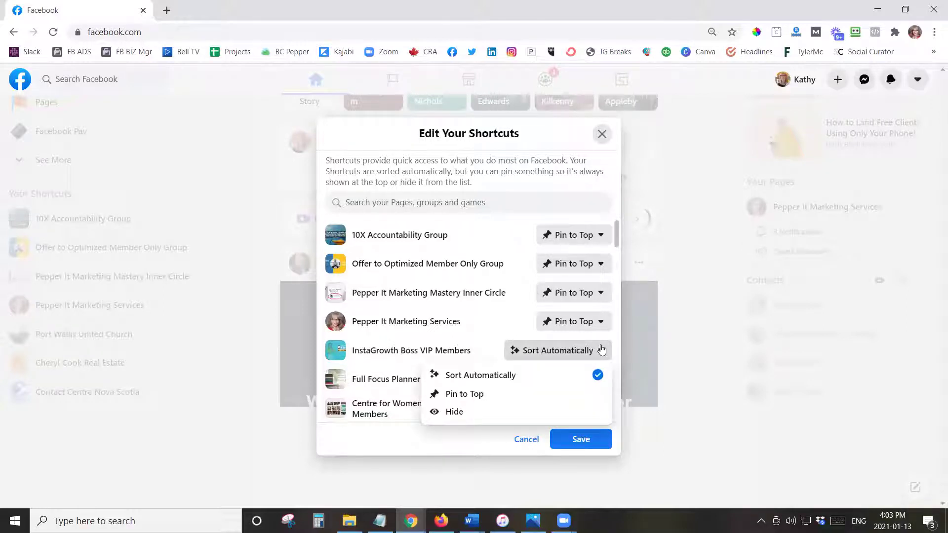
{"action": "left_click", "coordinate": [602, 351]}
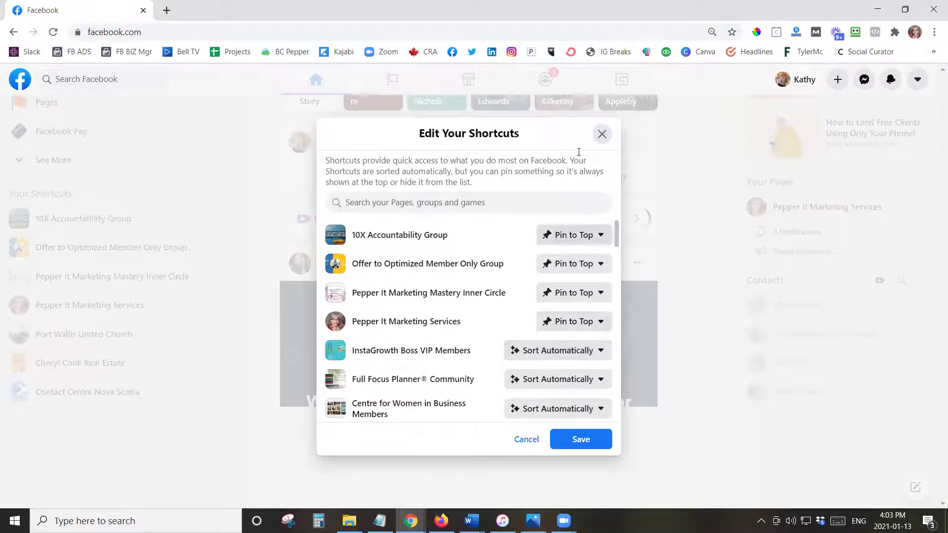
{"action": "left_click", "coordinate": [602, 137]}
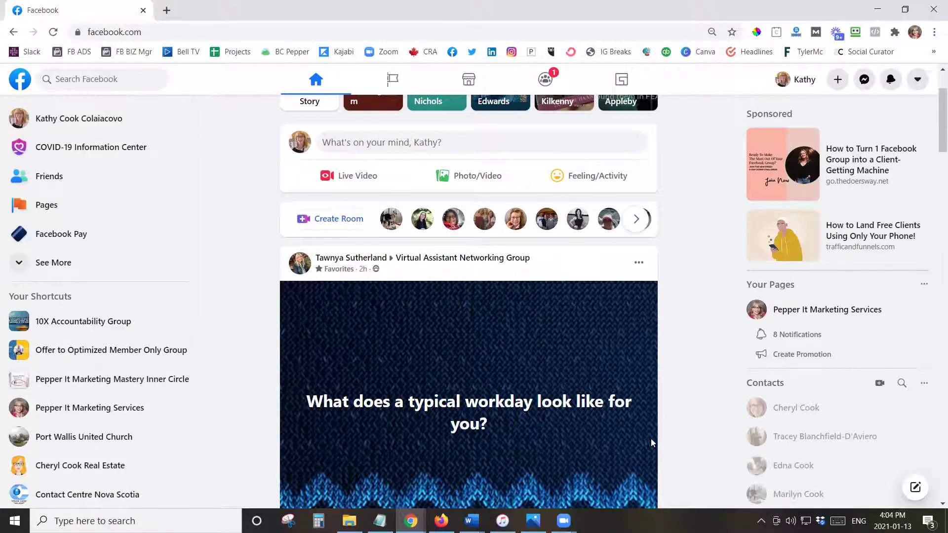
{"action": "scroll", "coordinate": [709, 377], "scroll_direction": "up", "scroll_amount": 3}
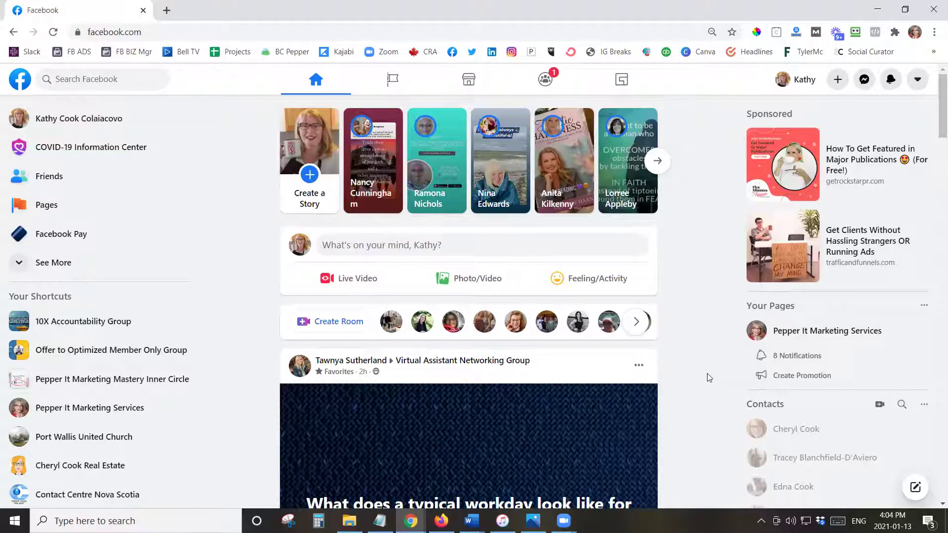
{"action": "left_click", "coordinate": [125, 79]}
{"action": "type", "text": "pepper"}
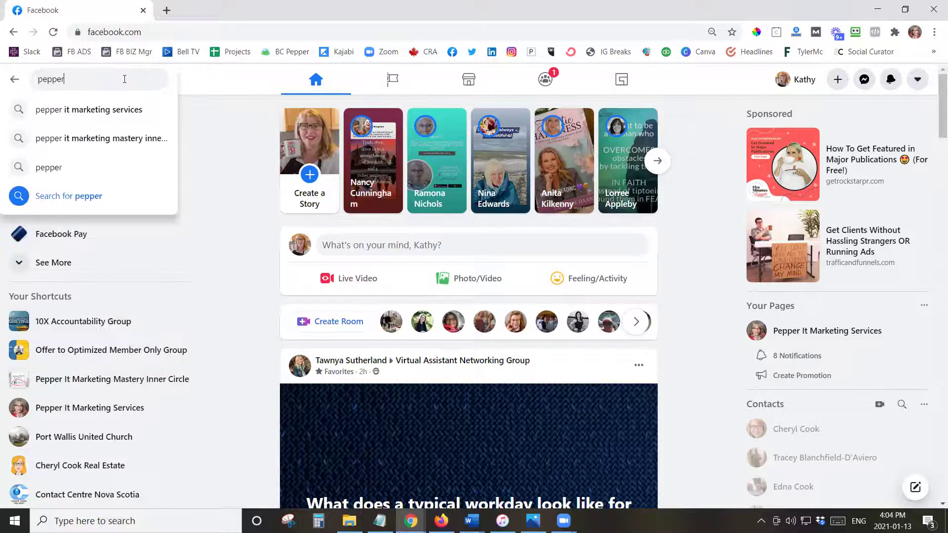
{"action": "left_click", "coordinate": [89, 109]}
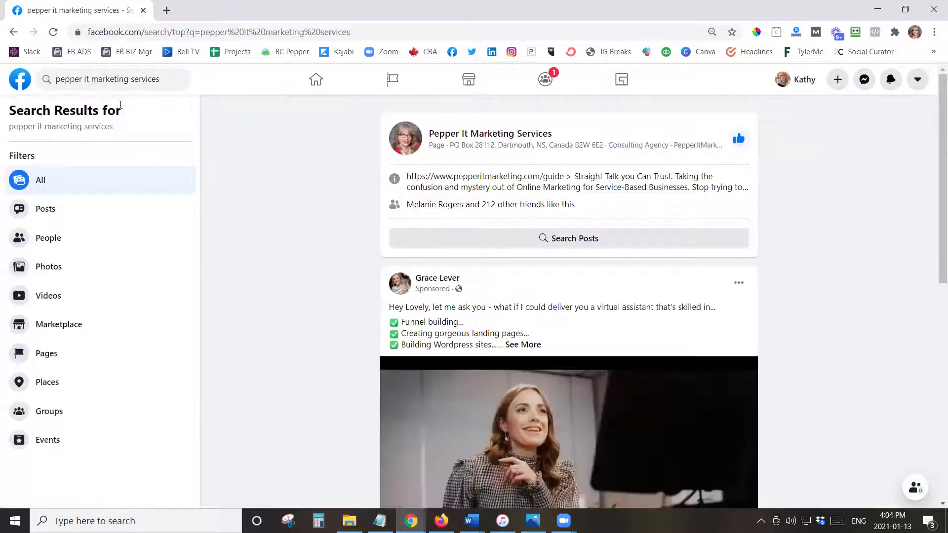
{"action": "mouse_move", "coordinate": [489, 133]}
{"action": "left_click", "coordinate": [536, 138]}
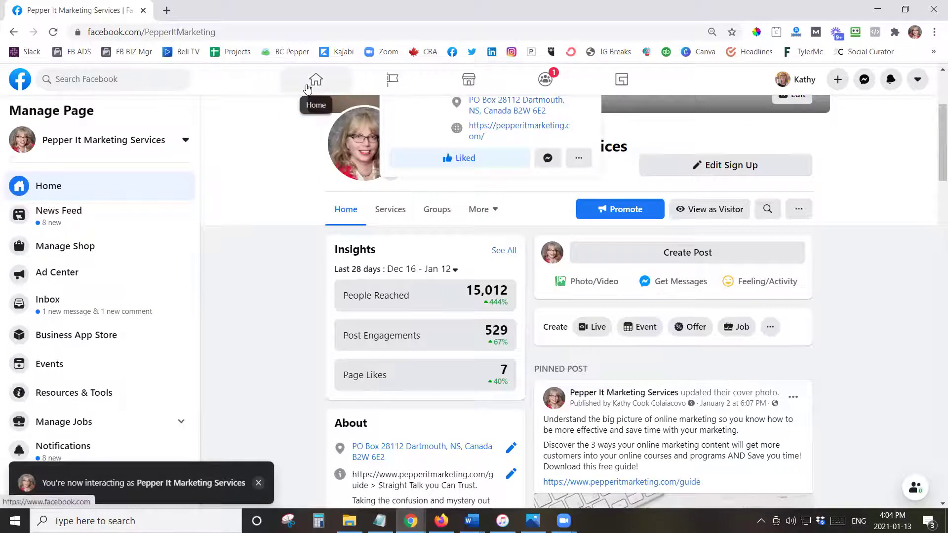
{"action": "left_click", "coordinate": [315, 79]}
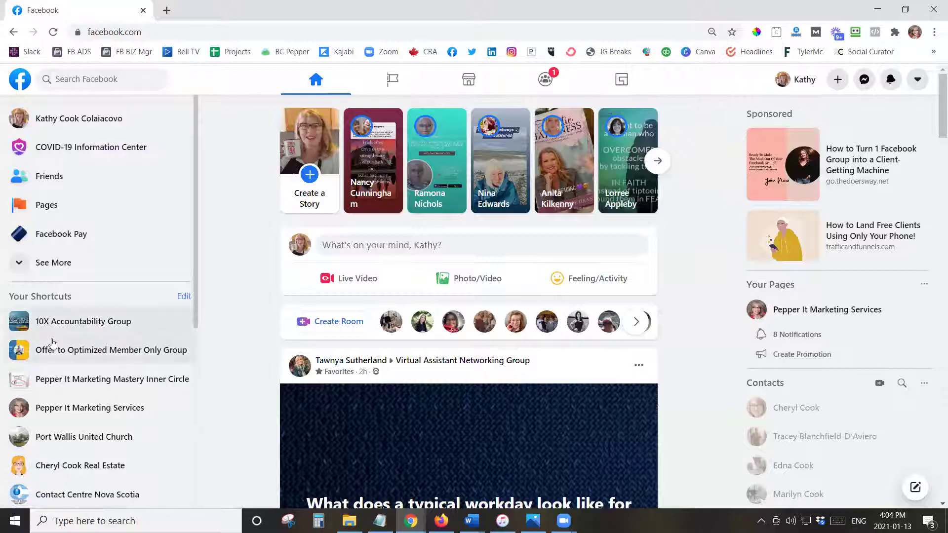
{"action": "mouse_move", "coordinate": [112, 350]}
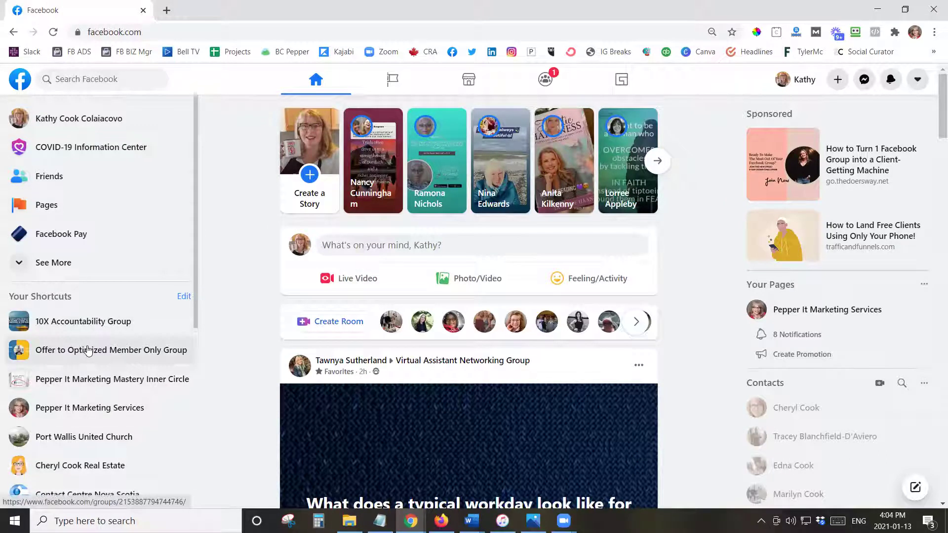
{"action": "scroll", "coordinate": [89, 350], "scroll_direction": "down", "scroll_amount": 2}
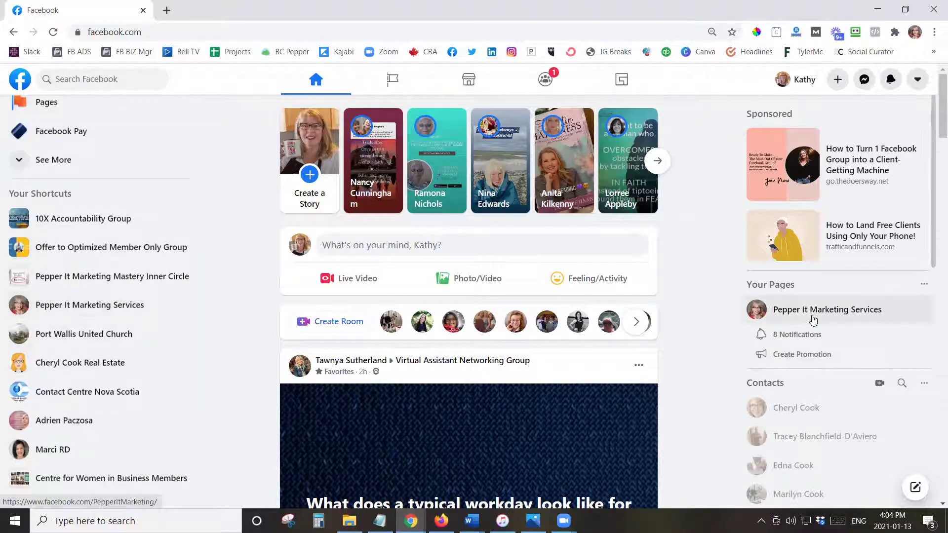
{"action": "scroll", "coordinate": [68, 238], "scroll_direction": "up", "scroll_amount": 3}
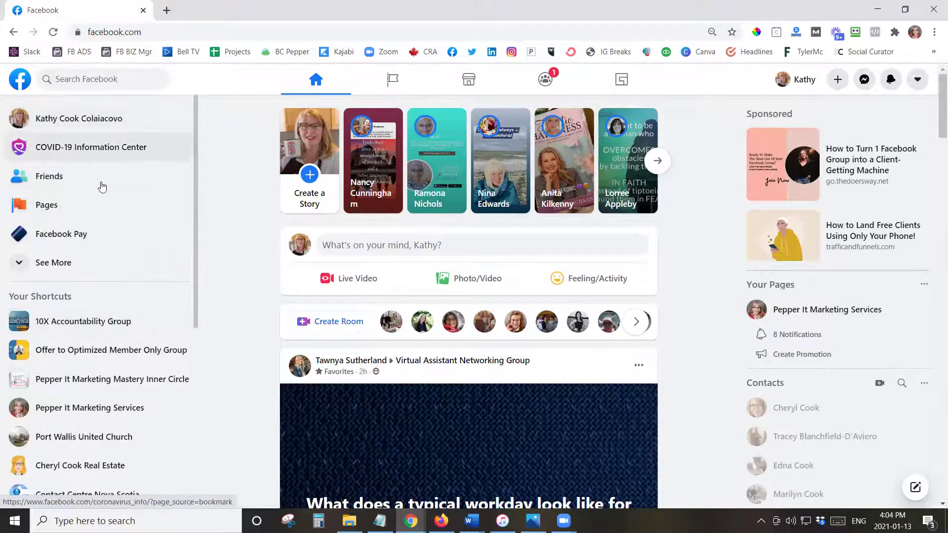
{"action": "scroll", "coordinate": [160, 316], "scroll_direction": "down", "scroll_amount": 5}
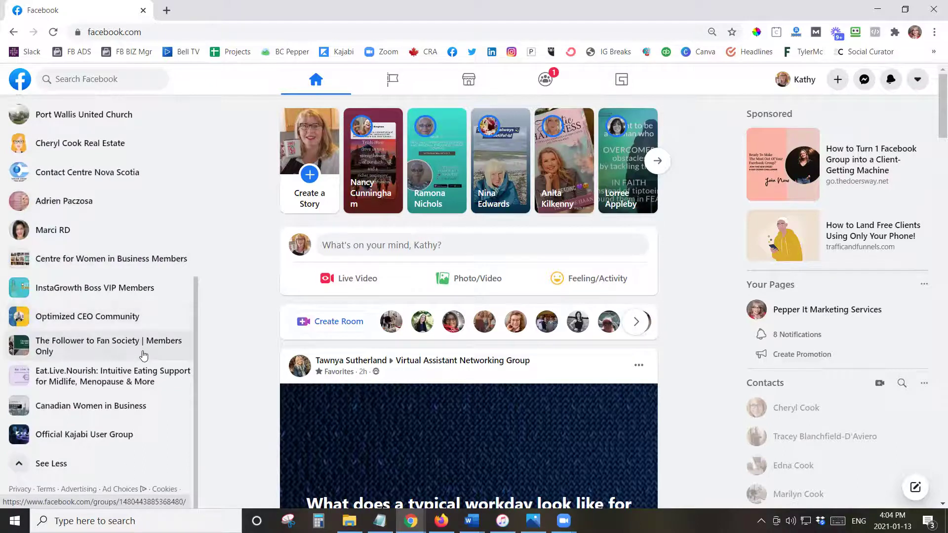
Step: Open Canadian Women in Business from the shortcuts and view its options menu without changes
{"action": "left_click", "coordinate": [128, 409]}
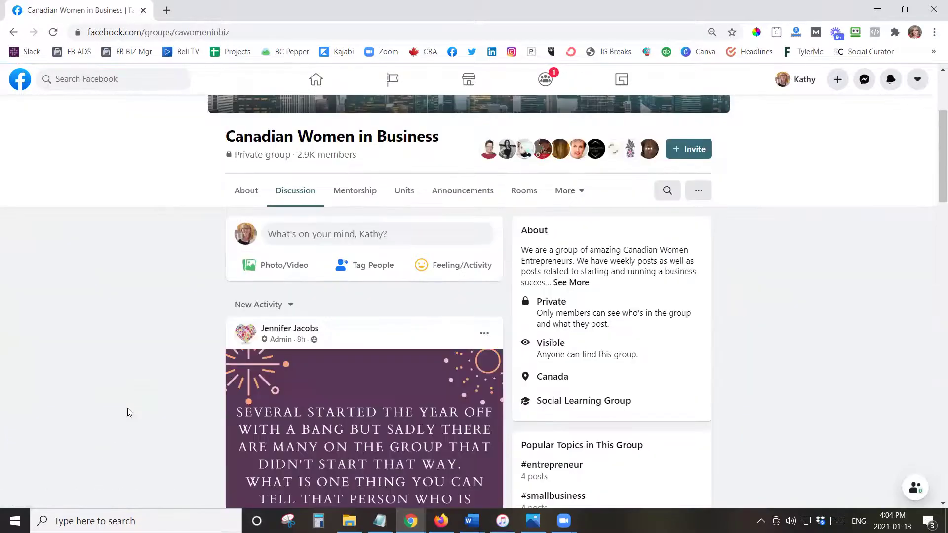
{"action": "left_click", "coordinate": [698, 191]}
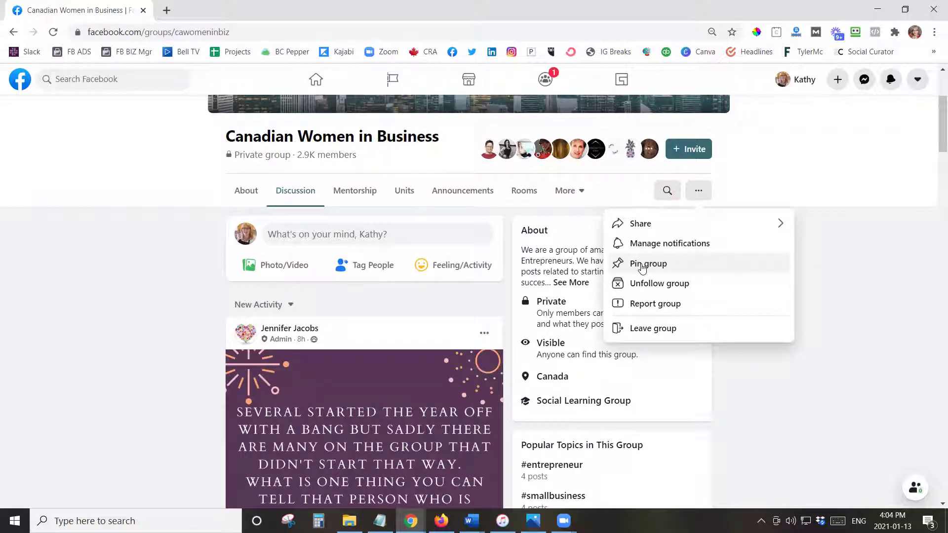
{"action": "left_click", "coordinate": [869, 252]}
{"action": "scroll", "coordinate": [853, 299], "scroll_direction": "up", "scroll_amount": 3}
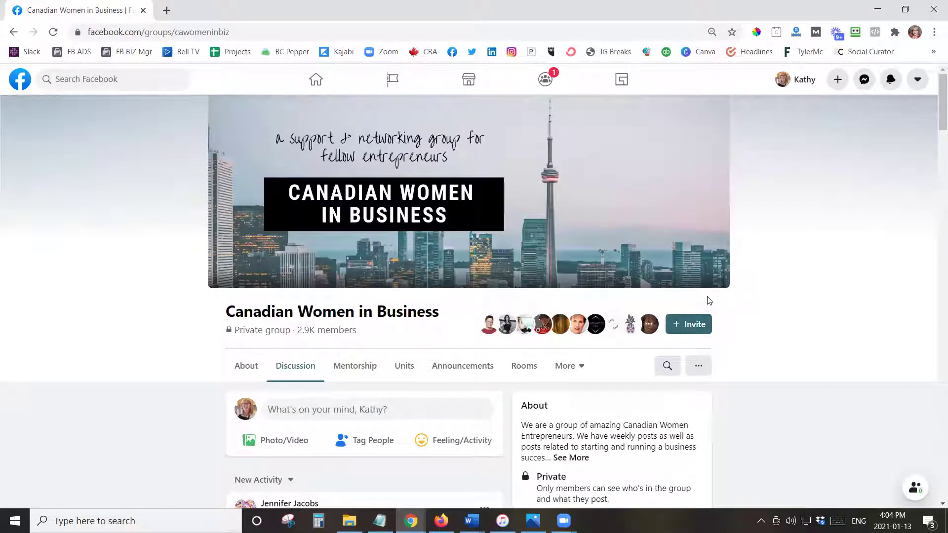
Step: Go back to the Facebook home feed from the group page
{"action": "left_click", "coordinate": [315, 81]}
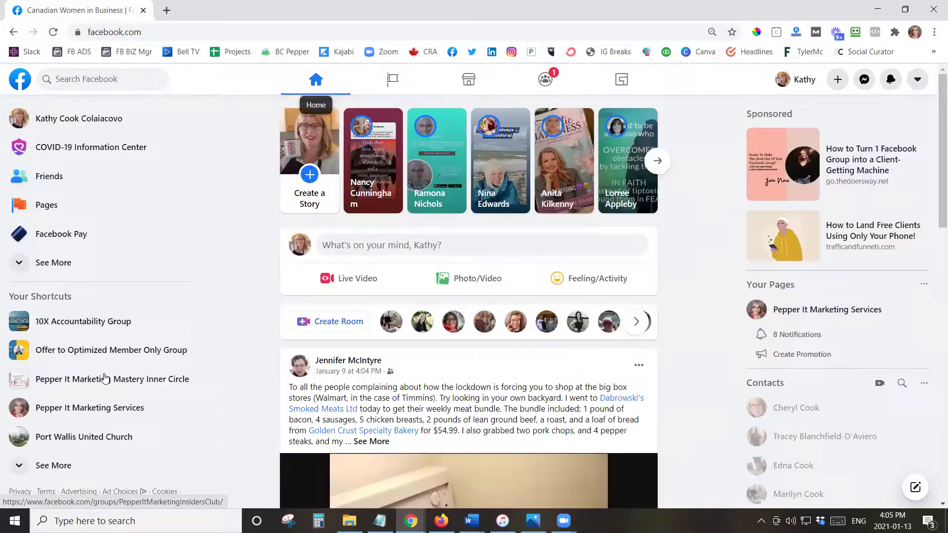